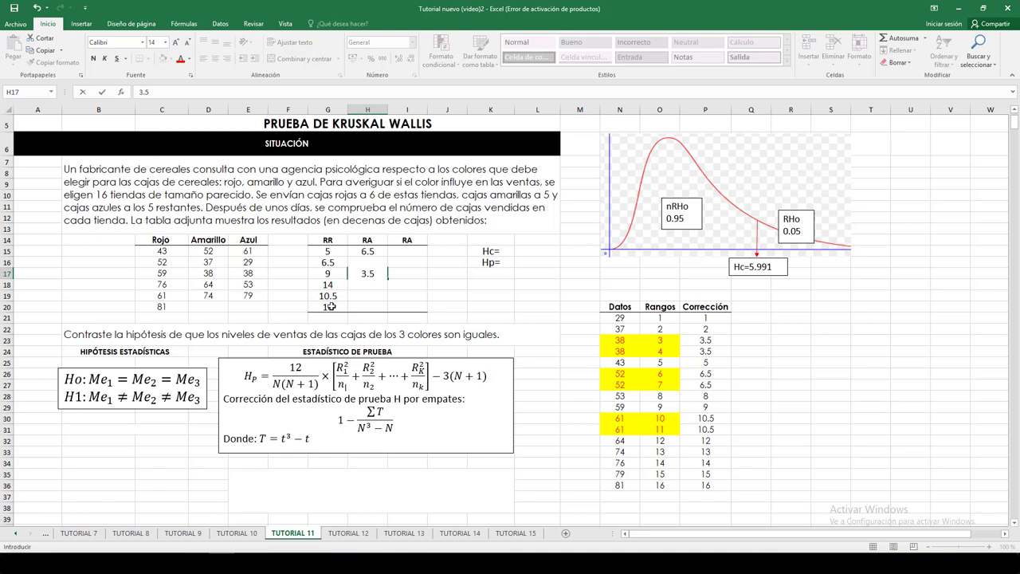
# Step: Complete the yellow group's rank column by entering 3.5, 12 and 13 in cells H17 to H19
pyautogui.press('Return')
pyautogui.write('12')
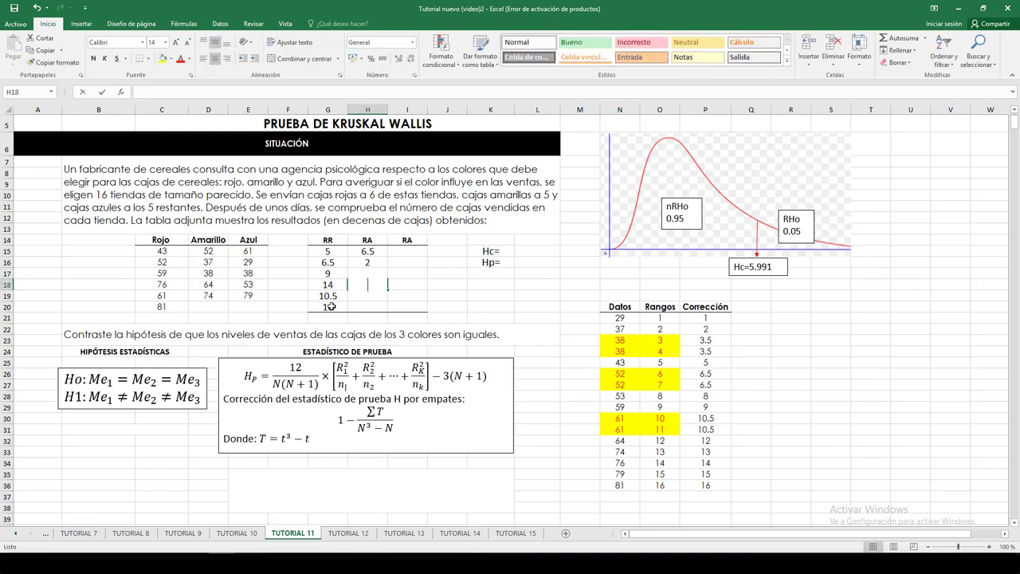
pyautogui.press('Return')
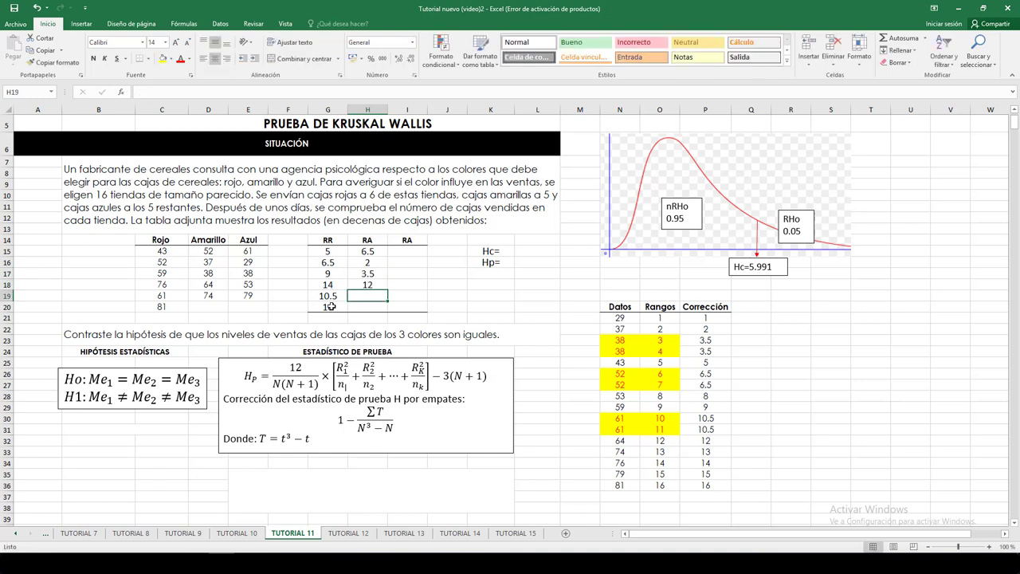
pyautogui.write('13')
pyautogui.press('Right')
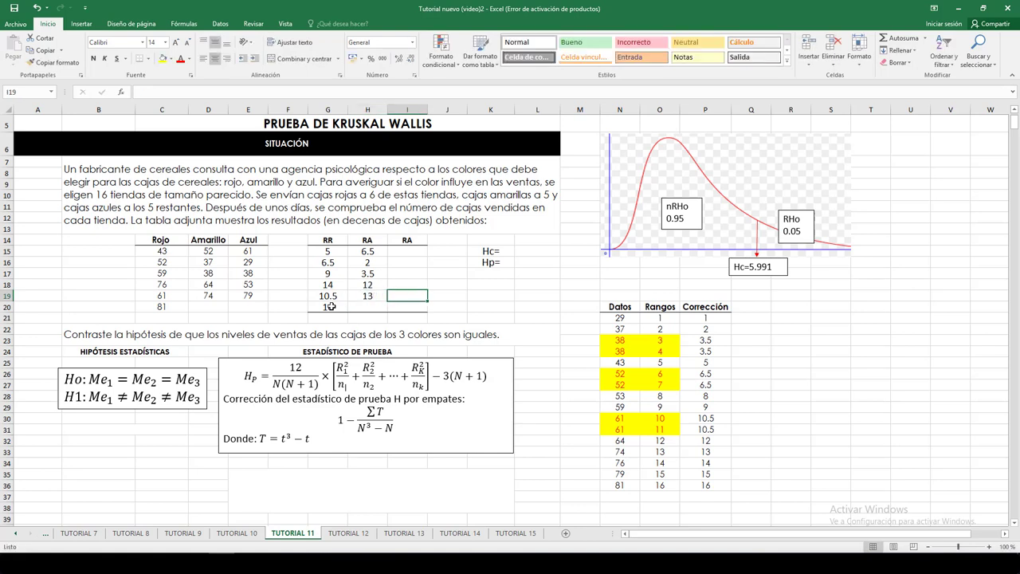
# Step: Fill the blue group's ranks in cells I15 to I19 with 10.5, 1, 3.5, 8 and 15
pyautogui.press('Up')
pyautogui.press('Up')
pyautogui.press('Up')
pyautogui.press('Up')
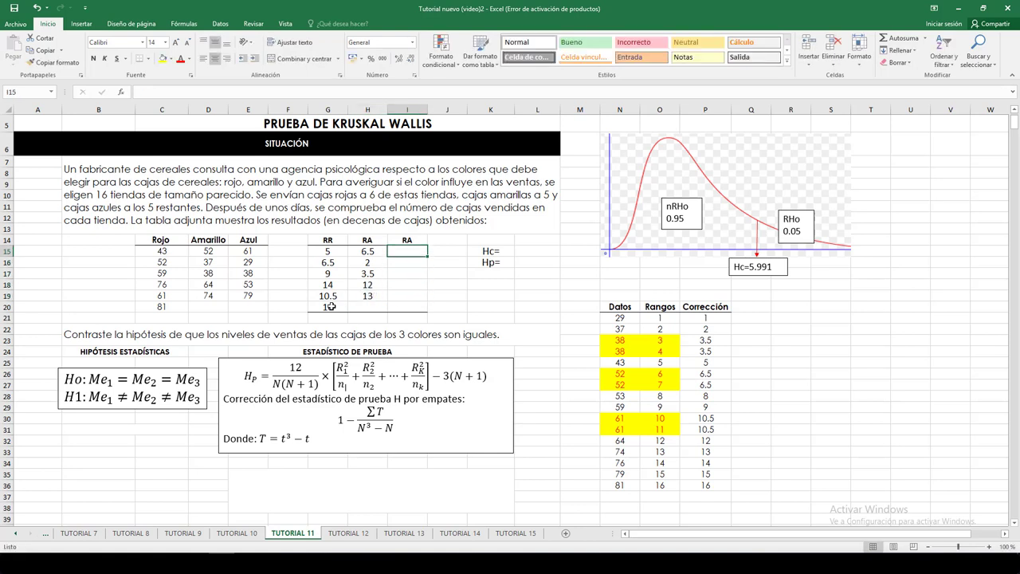
pyautogui.write('10.5')
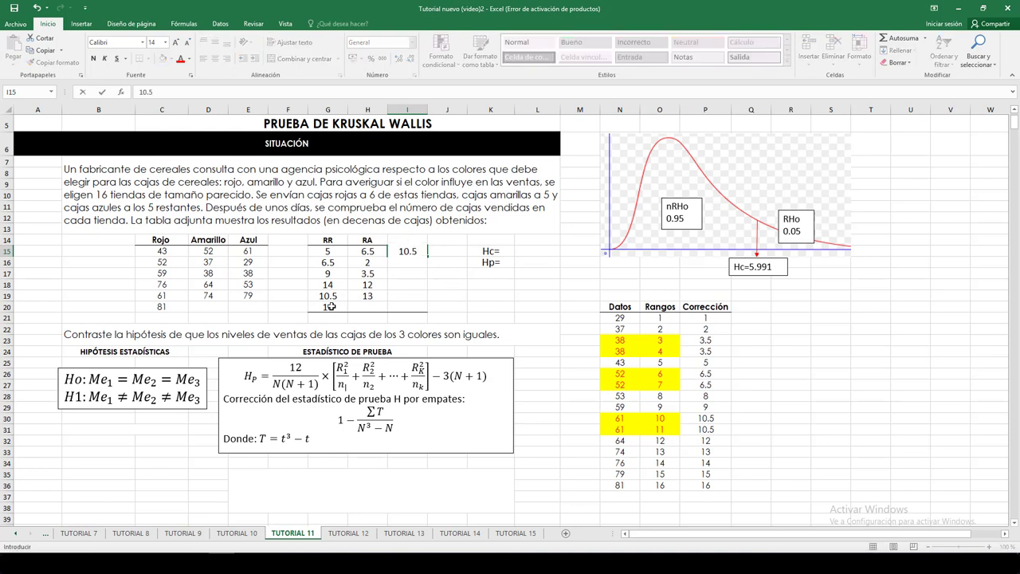
pyautogui.press('Return')
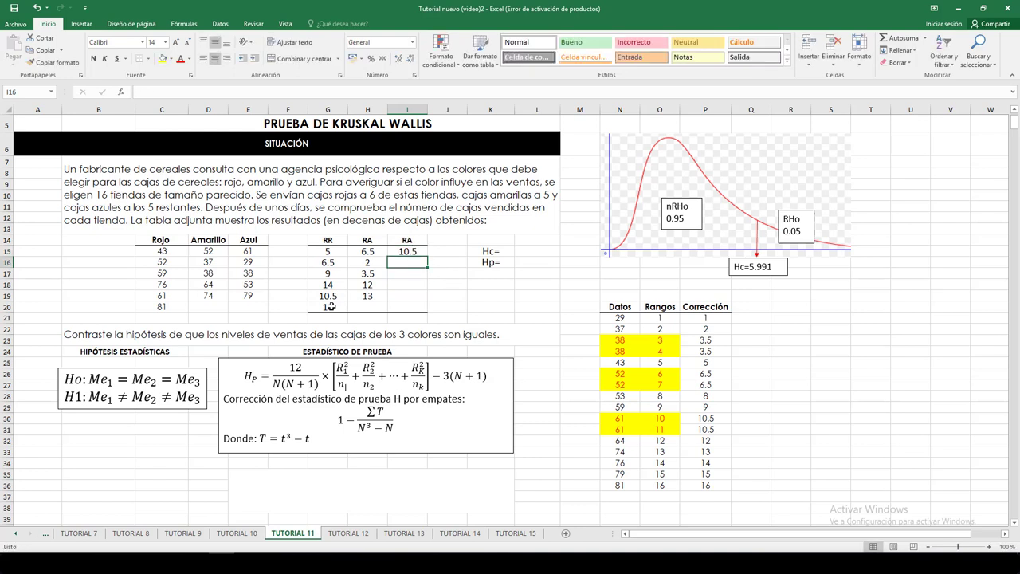
pyautogui.write('1')
pyautogui.press('Return')
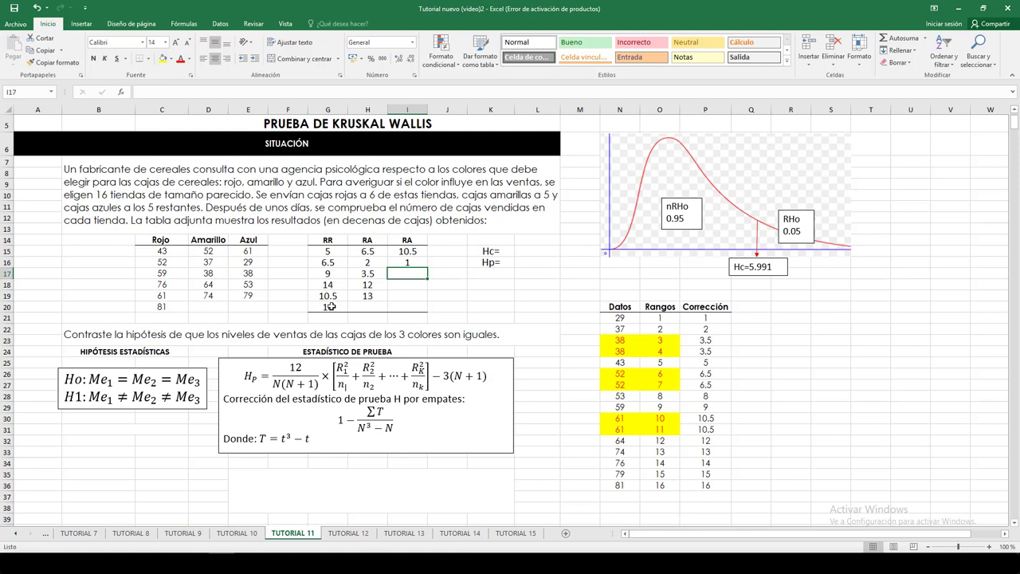
pyautogui.write('3.5')
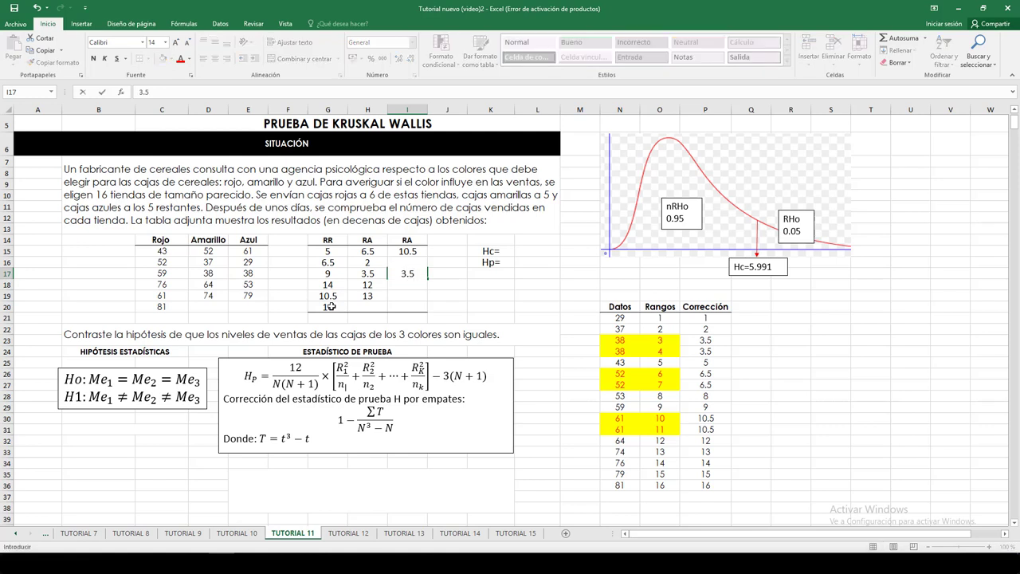
pyautogui.press('Return')
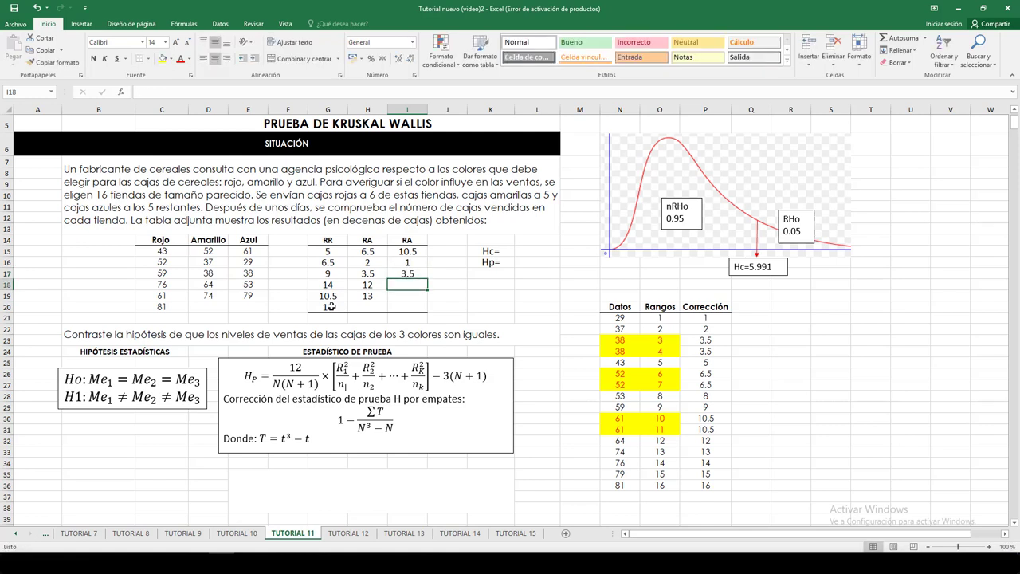
pyautogui.write('8')
pyautogui.press('Return')
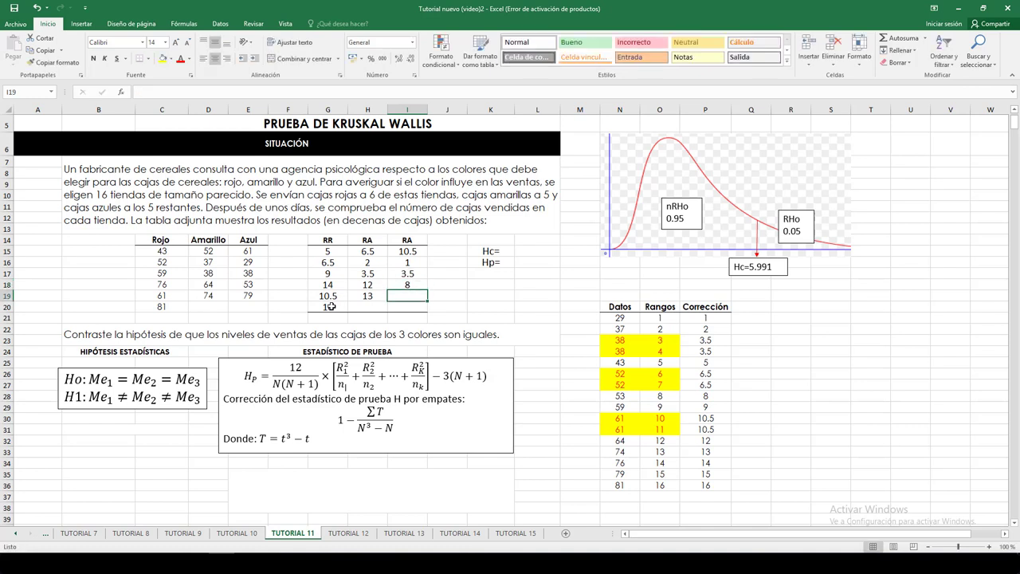
pyautogui.write('15')
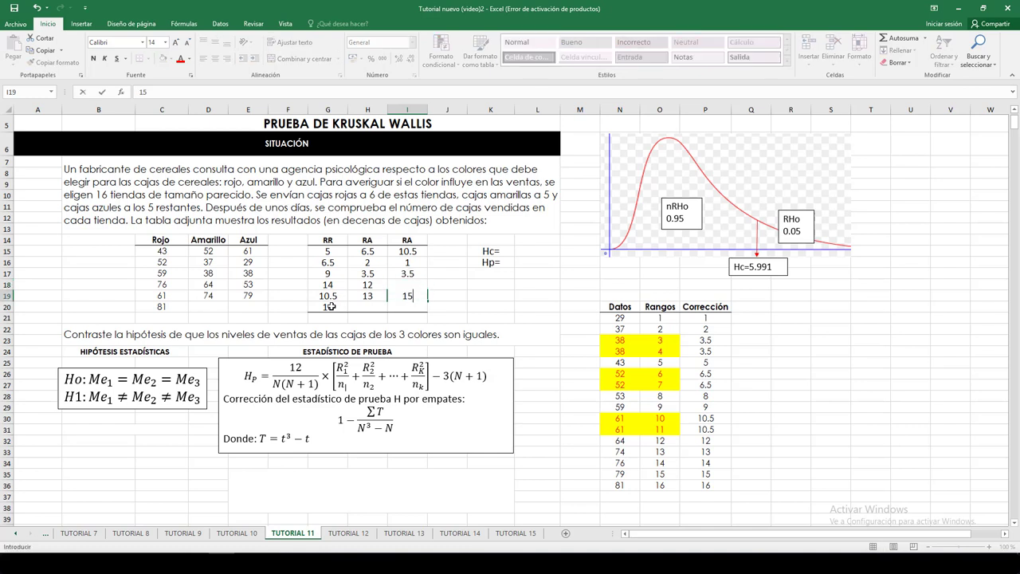
pyautogui.click(475, 317)
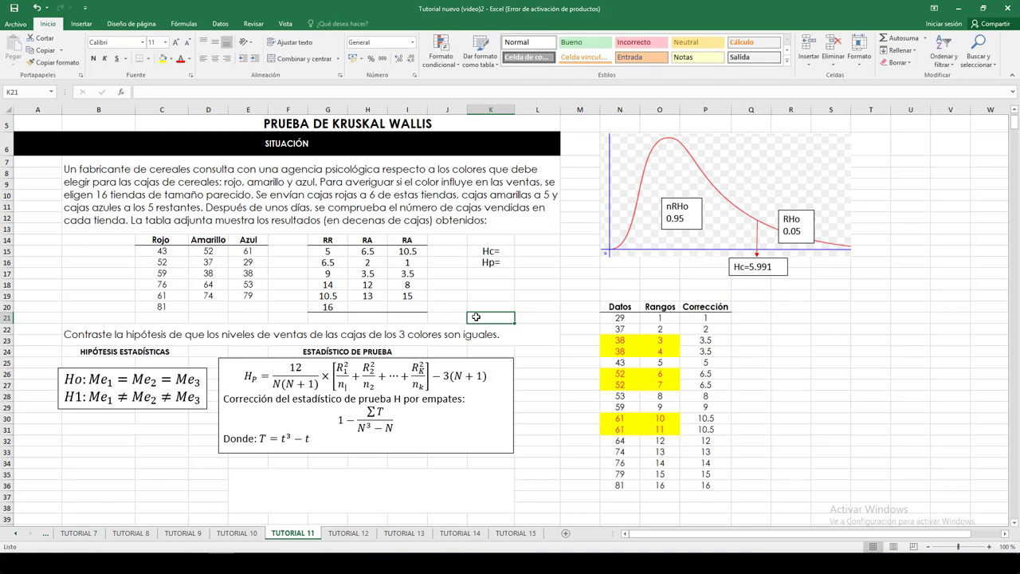
# Step: Sum the red group's ranks in G21 with =SUMA(G15:G20) and copy the formula across to I21
pyautogui.click(327, 318)
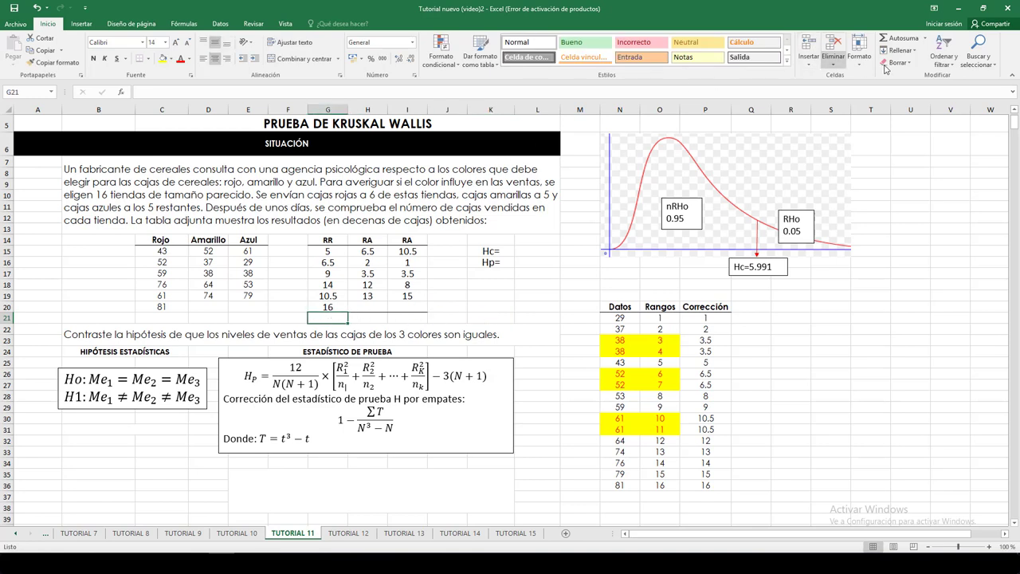
pyautogui.click(903, 40)
pyautogui.press('Return')
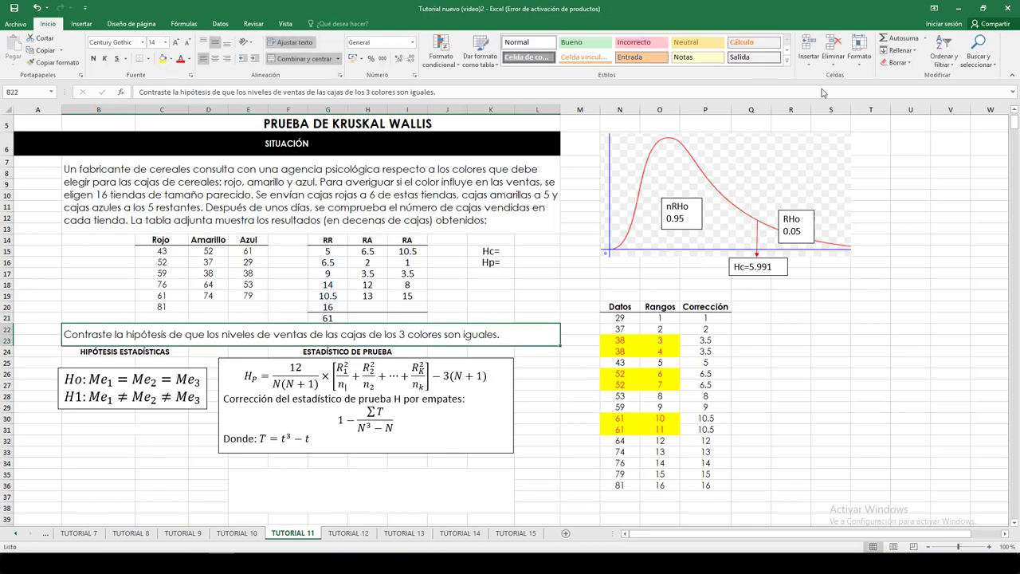
pyautogui.click(332, 319)
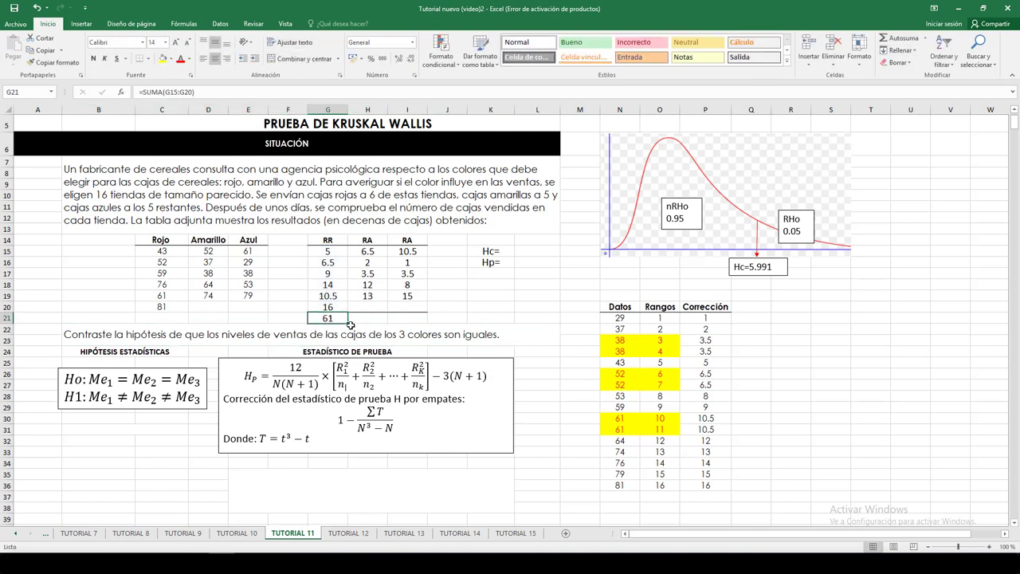
pyautogui.moveTo(347, 322); pyautogui.dragTo(428, 322)
pyautogui.click(471, 304)
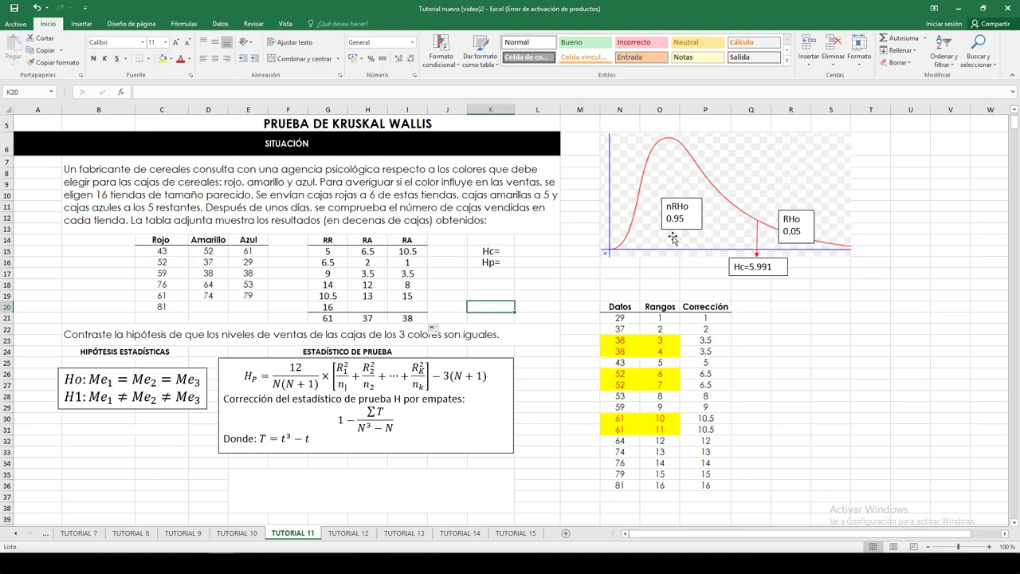
# Step: Calculate the critical value Hc in L15 with =INV.CHICUAD.CD(0.05;2)
pyautogui.click(536, 252)
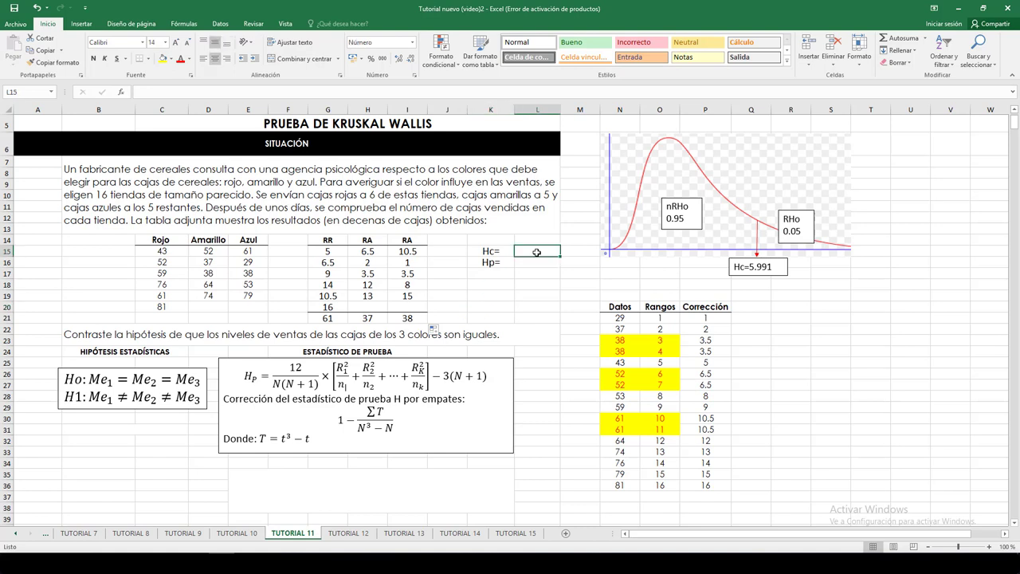
pyautogui.write('=INV')
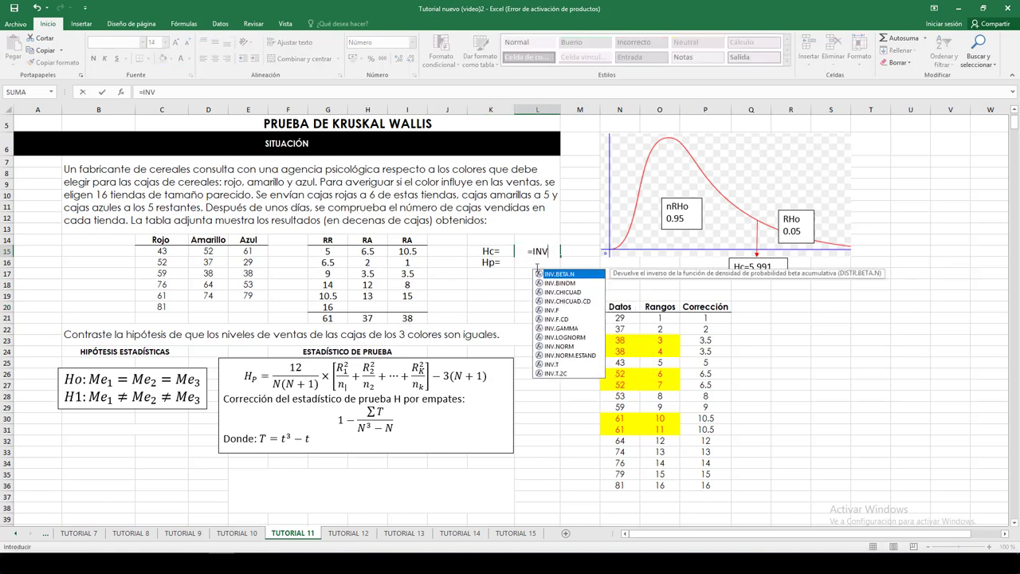
pyautogui.click(561, 302)
pyautogui.doubleClick(561, 302)
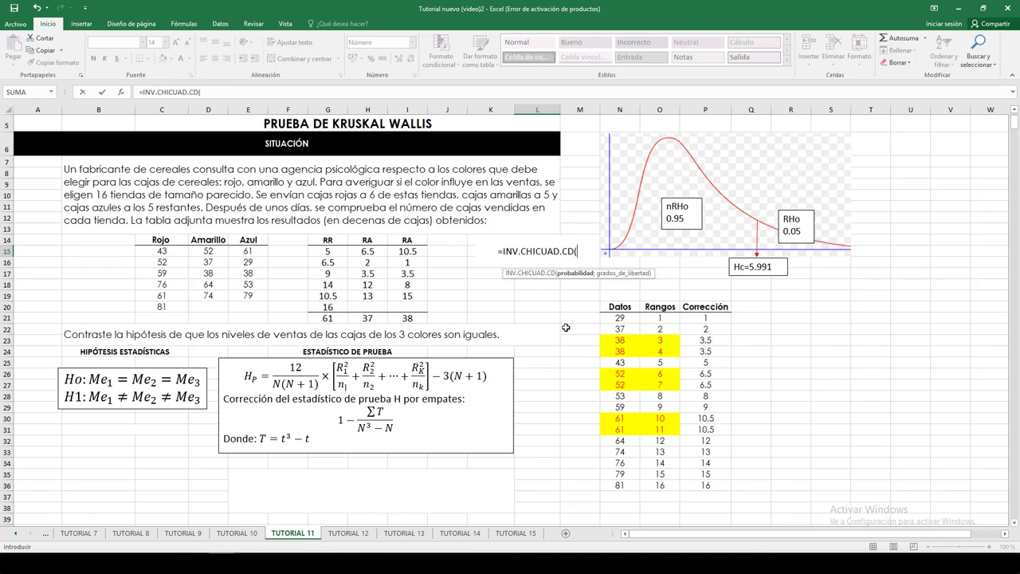
pyautogui.write('0.05')
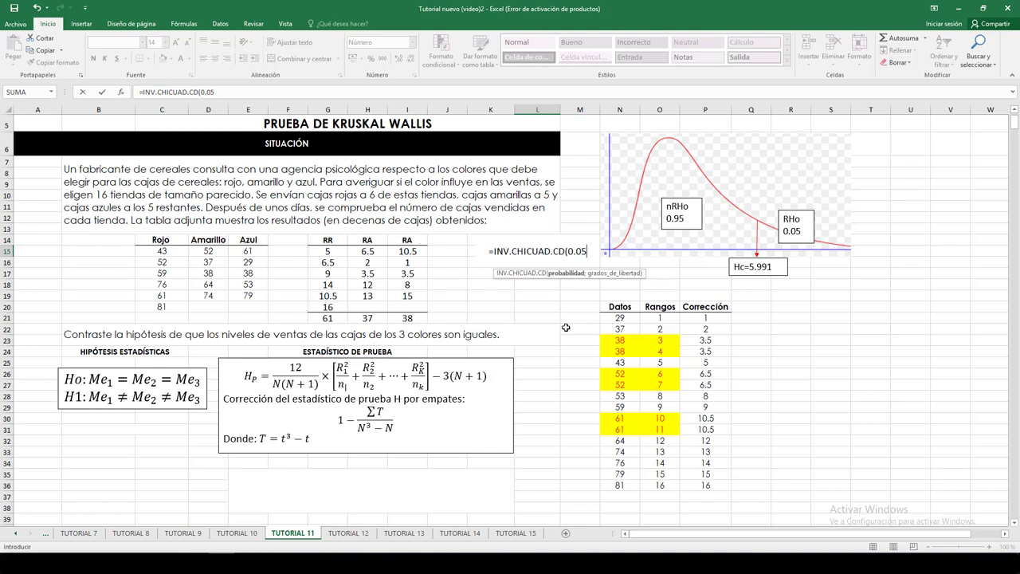
pyautogui.write(';')
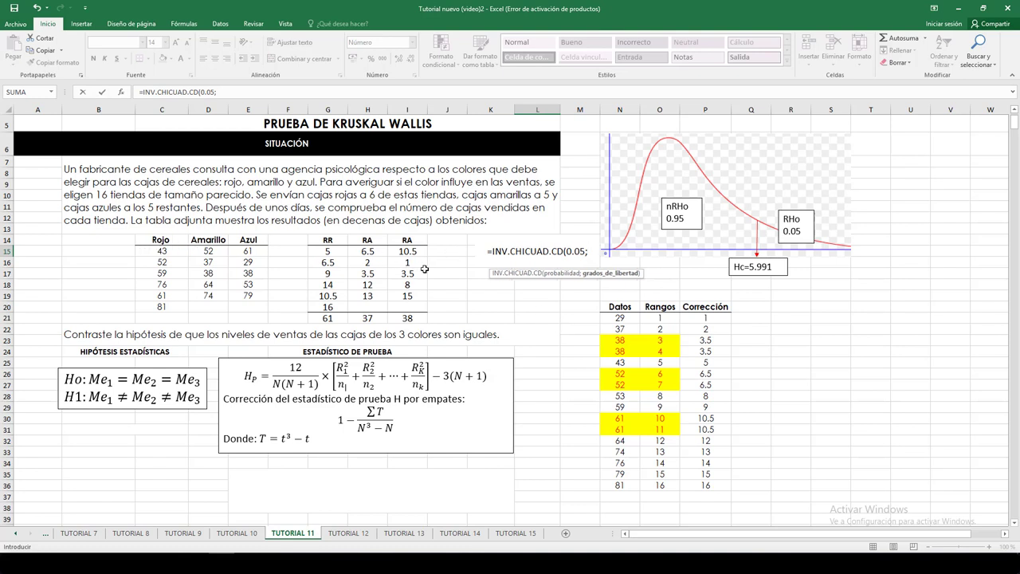
pyautogui.write('2')
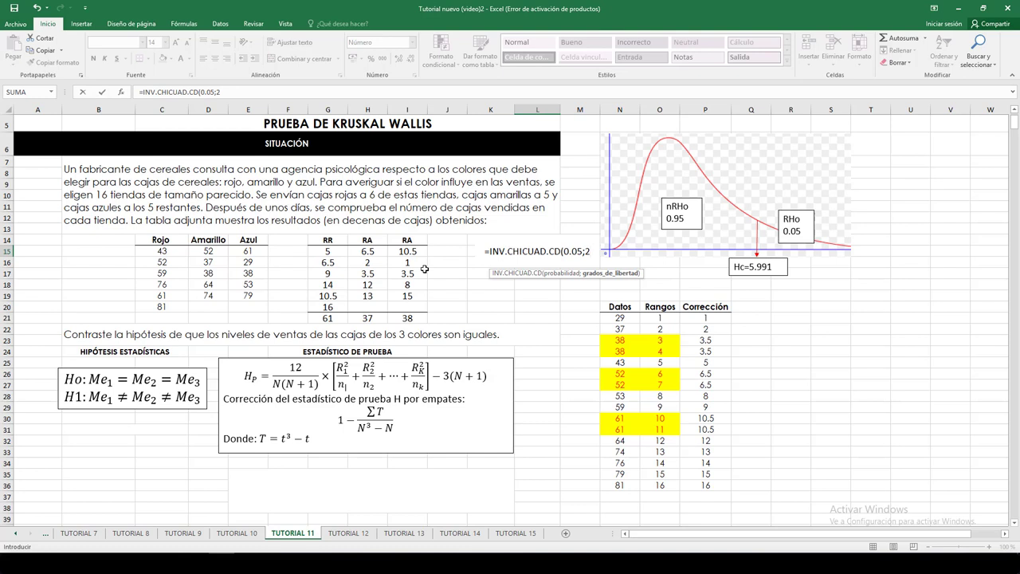
pyautogui.write(')')
pyautogui.press('Return')
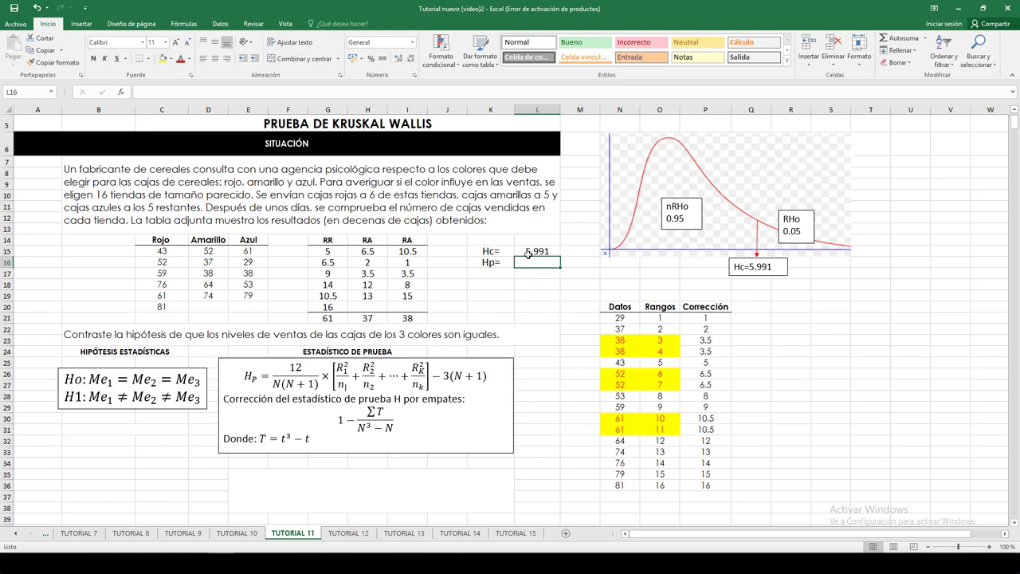
pyautogui.click(763, 296)
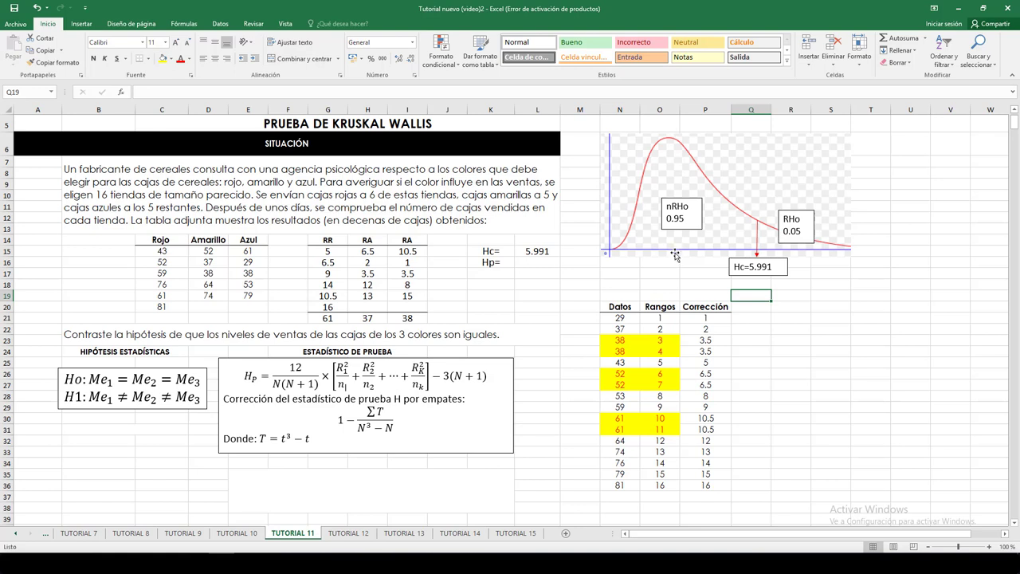
# Step: Start the Hp formula in L16 with =(12/(16*17))*((61 and reject the suggested formula correction
pyautogui.click(532, 263)
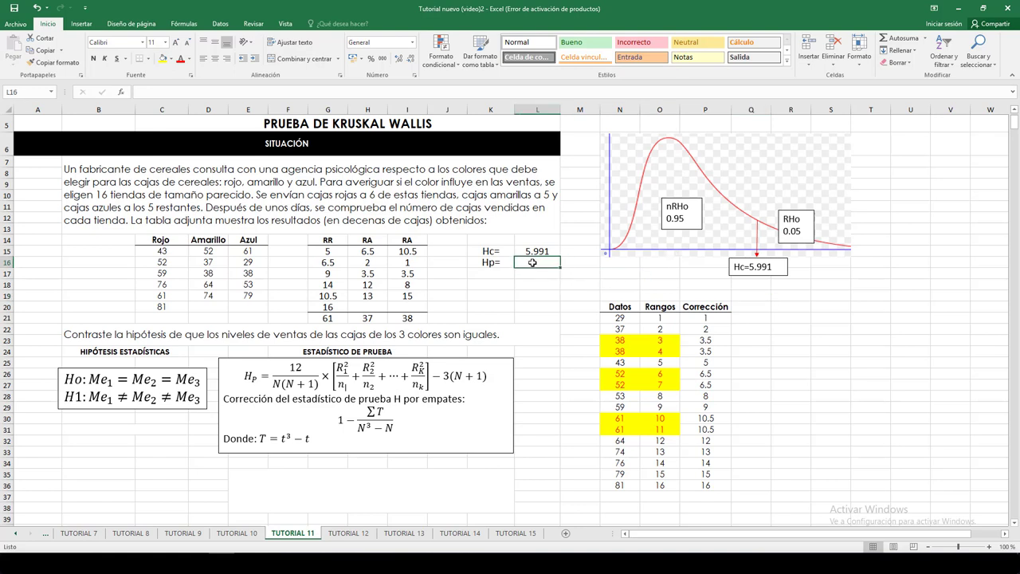
pyautogui.write('=')
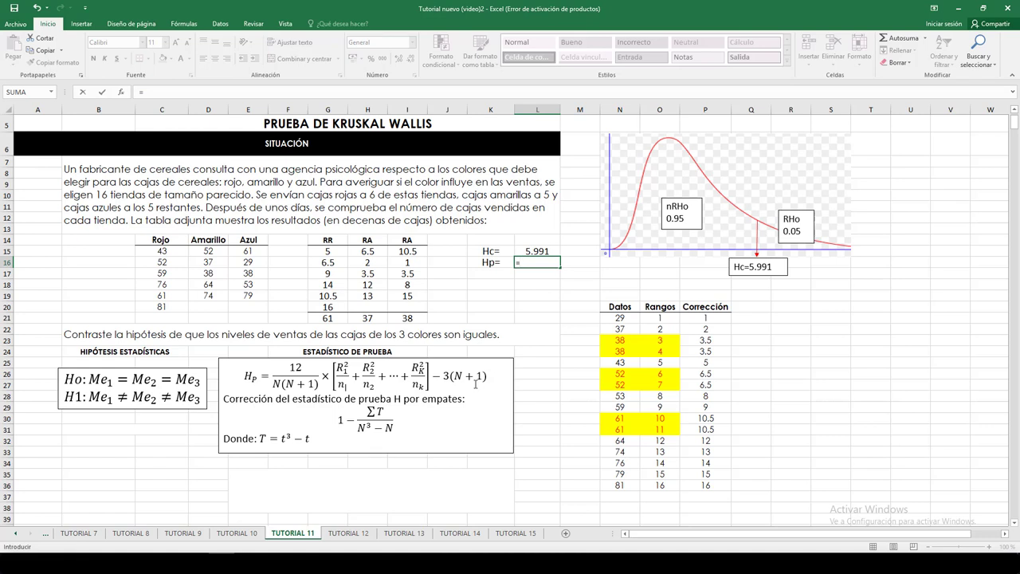
pyautogui.write('(12/(')
pyautogui.write('16*17))*((')
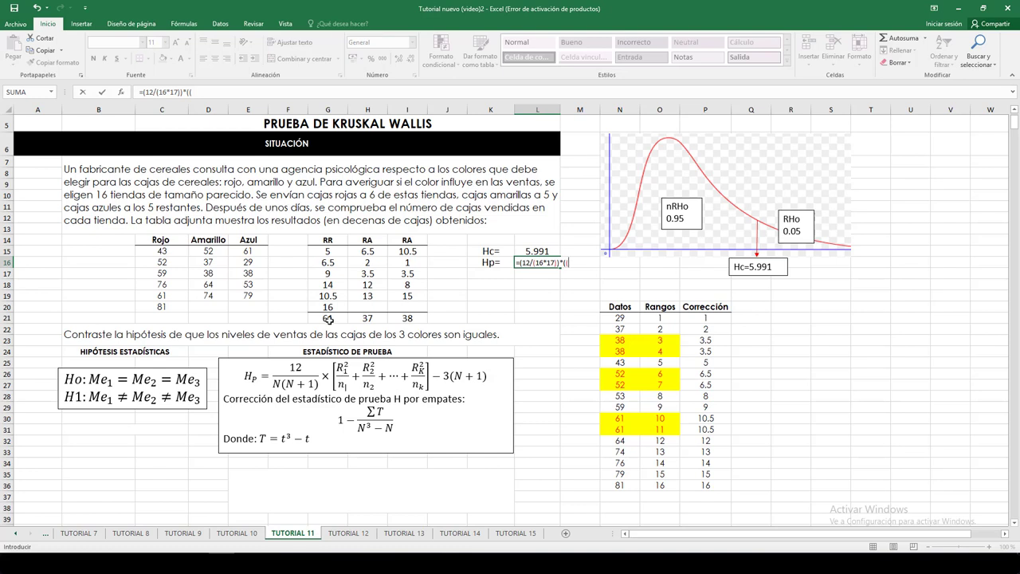
pyautogui.write('61')
pyautogui.press('Return')
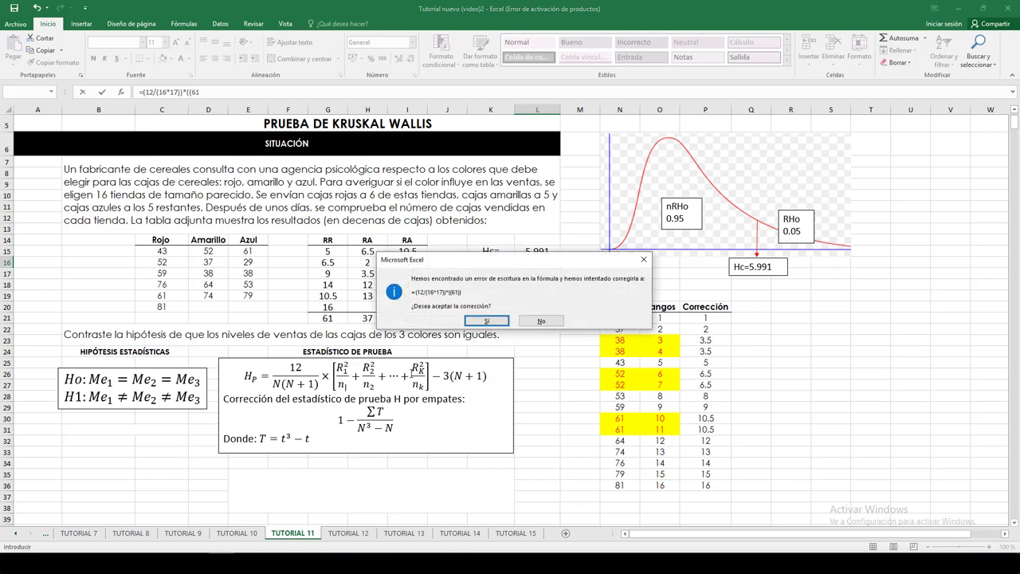
pyautogui.click(546, 323)
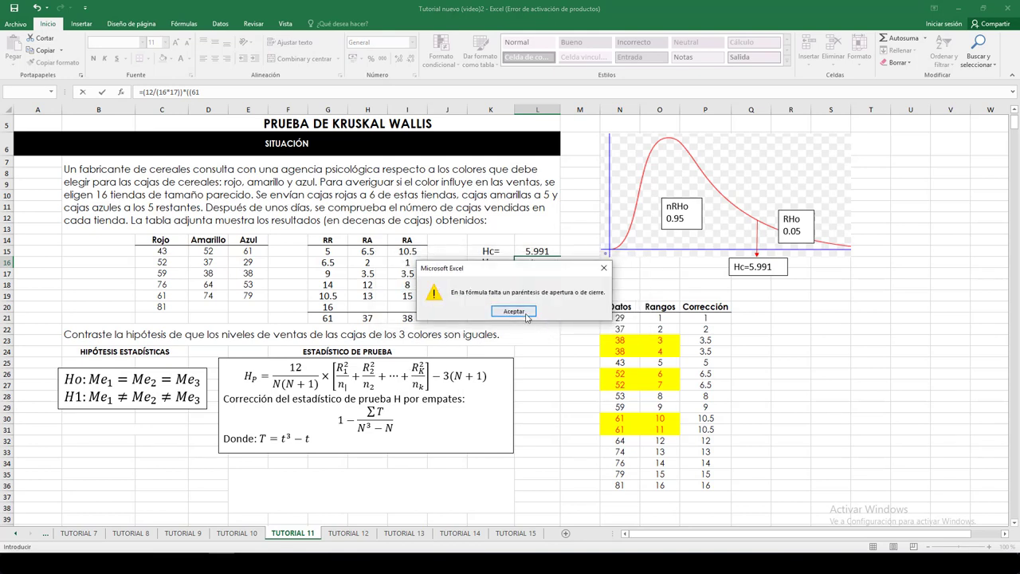
pyautogui.click(526, 318)
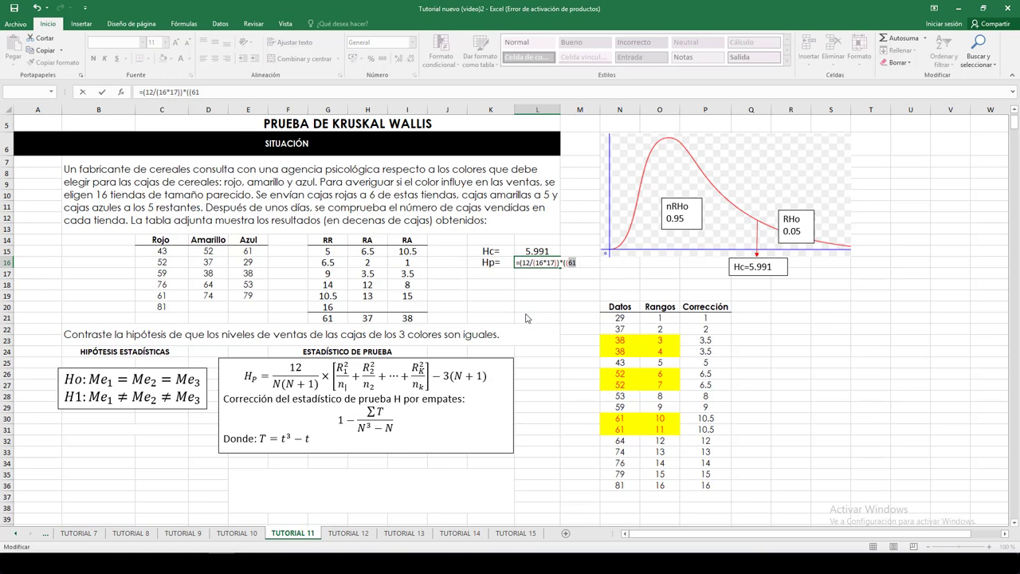
# Step: Extend the Hp formula in L16 with the squared rank-sum terms ^2/6)+(37^2/5)+(38^2/5))
pyautogui.scroll(2, 526, 318)
pyautogui.click(526, 318)
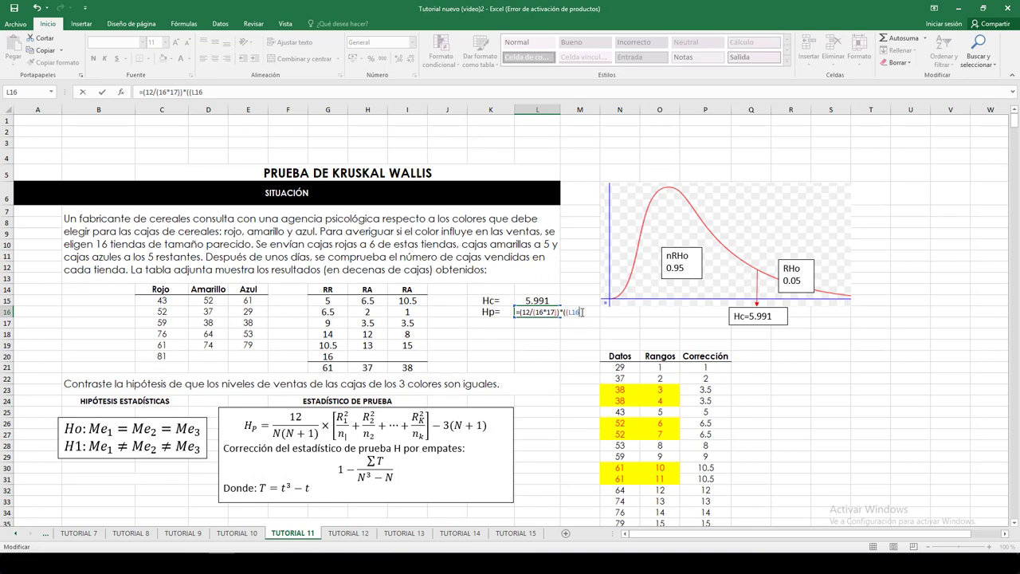
pyautogui.scroll(-1, 582, 312)
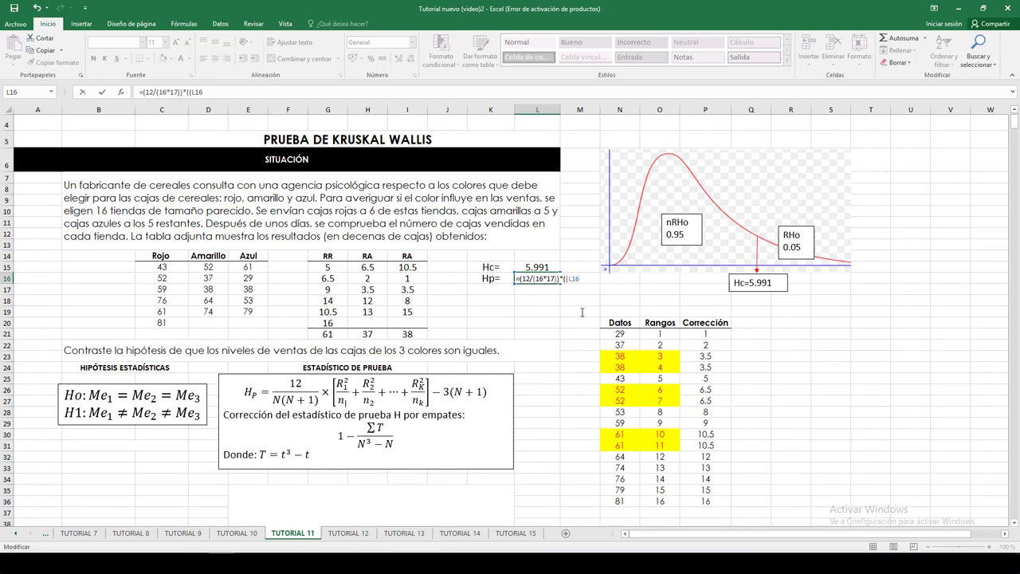
pyautogui.write('^2/6)+(')
pyautogui.write('37^2/5)+')
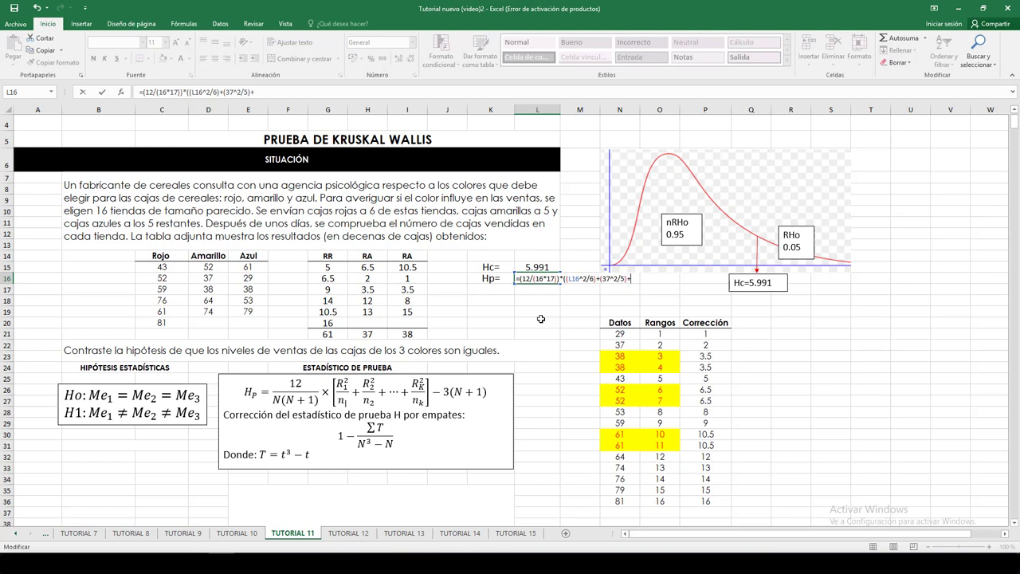
pyautogui.write('(38^2/5))')
# Step: Replace the stray L16 reference inside the Hp formula with 61, giving the first term (61^2/6)
pyautogui.moveTo(579, 280); pyautogui.dragTo(571, 280)
pyautogui.press('BackSpace')
pyautogui.press('BackSpace')
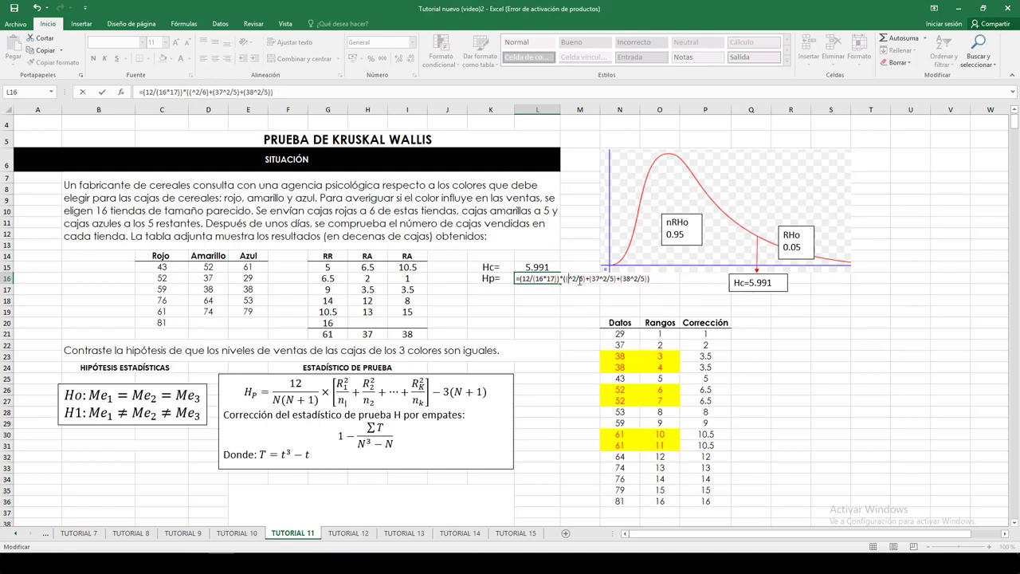
pyautogui.write('61')
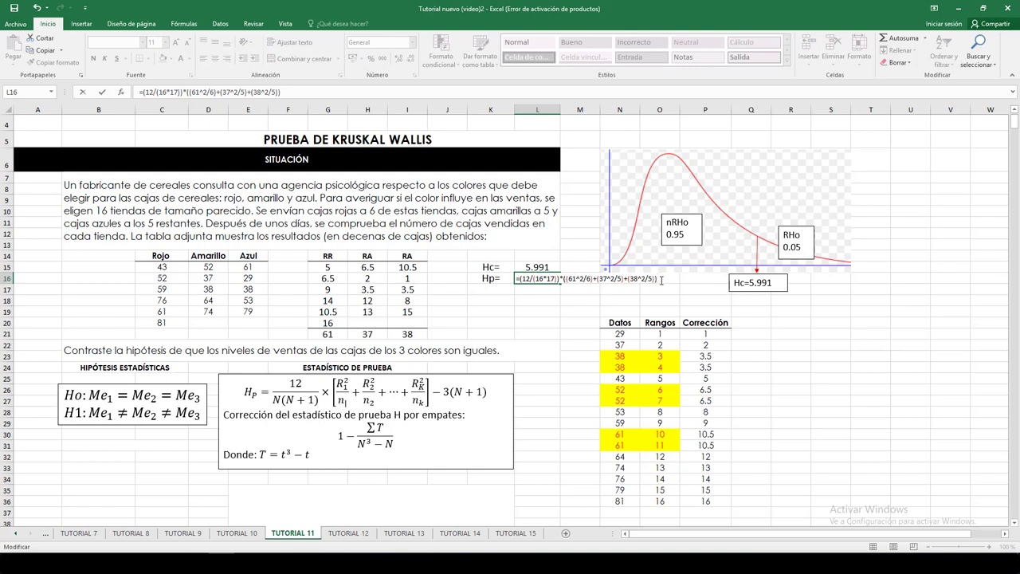
# Step: Complete the Hp formula in L16 by subtracting 3*17 after the bracketed rank-sum terms
pyautogui.write('-3*')
pyautogui.write('17')
pyautogui.press('Return')
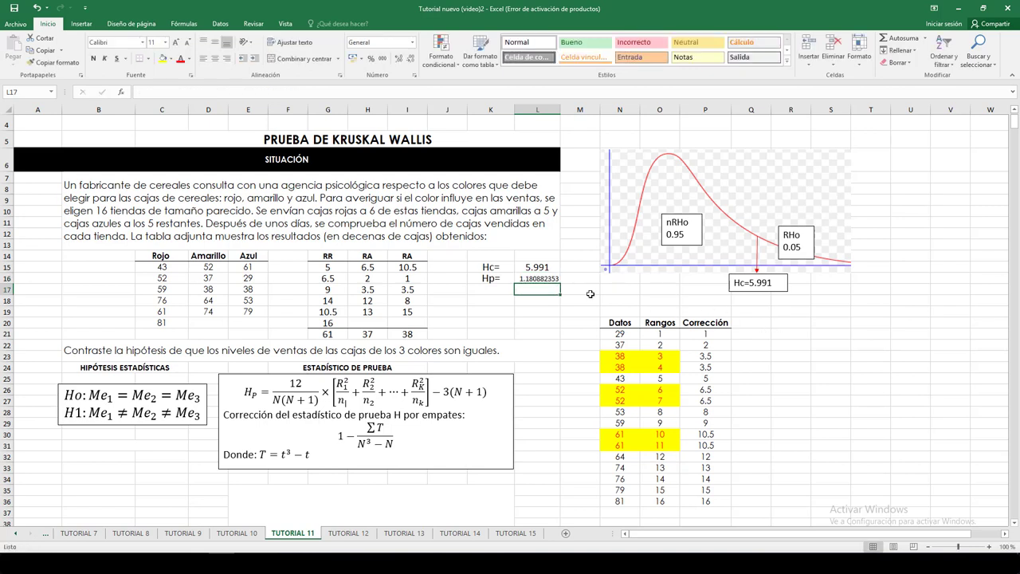
# Step: Format the Hp result in L16 with font size 14, three decimal places and centred alignment
pyautogui.click(547, 276)
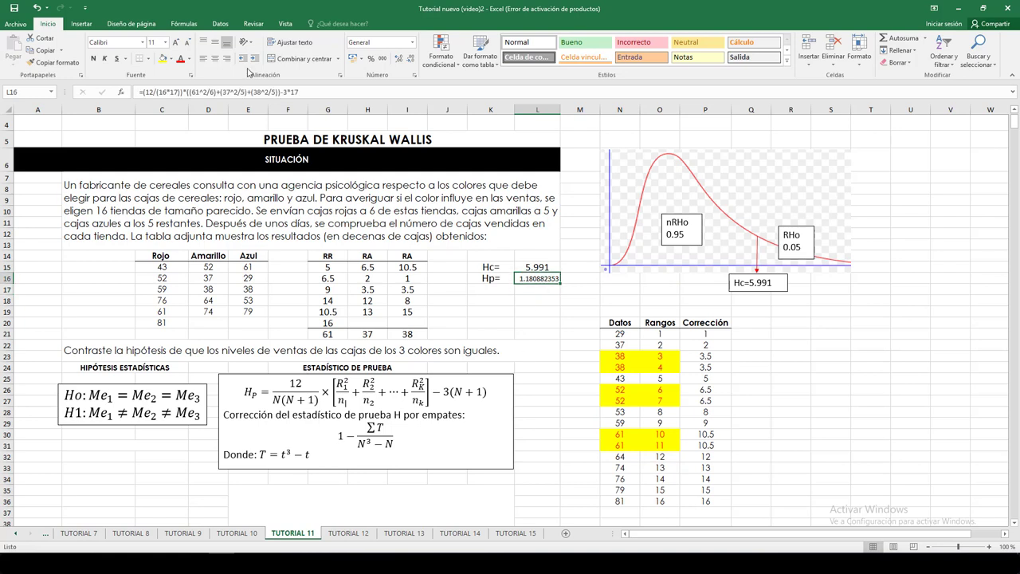
pyautogui.click(165, 42)
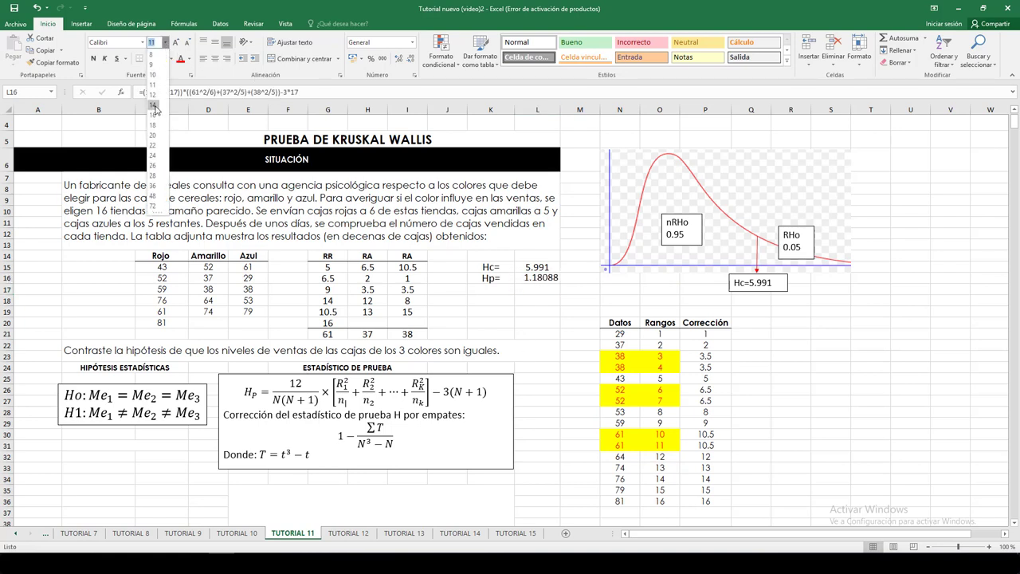
pyautogui.click(154, 105)
pyautogui.click(410, 62)
pyautogui.click(410, 61)
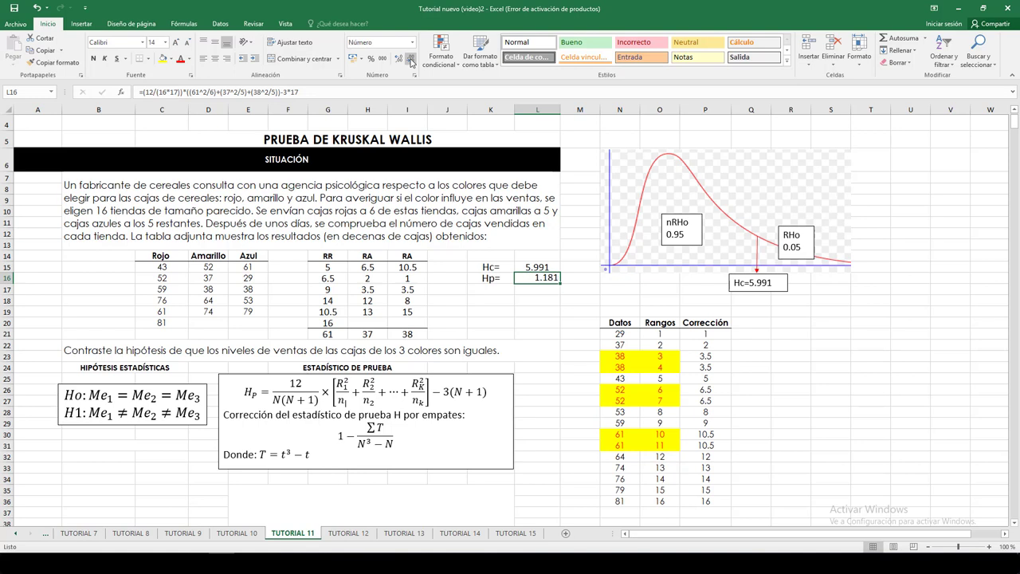
pyautogui.click(527, 310)
pyautogui.click(537, 278)
pyautogui.click(214, 45)
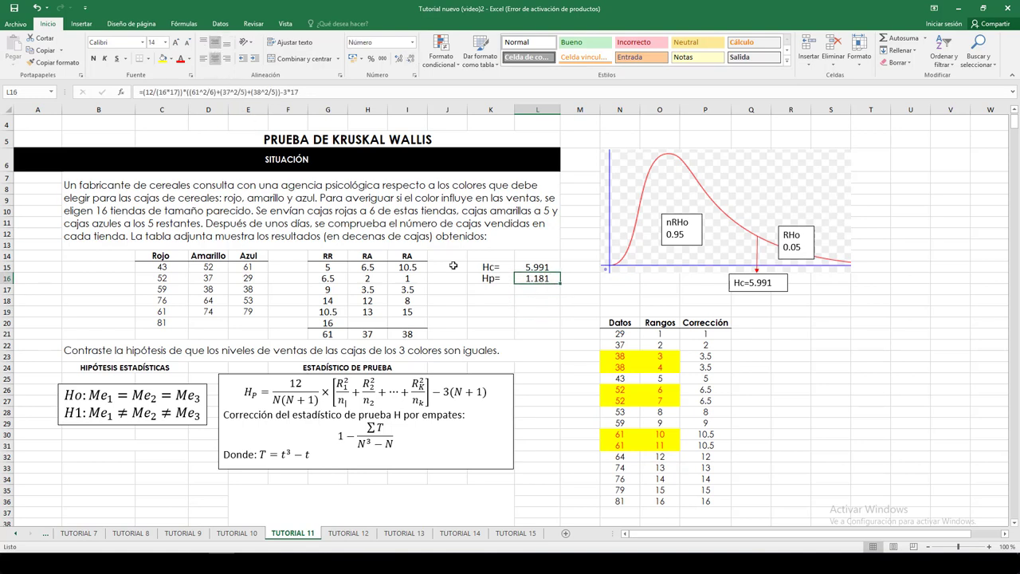
pyautogui.click(527, 322)
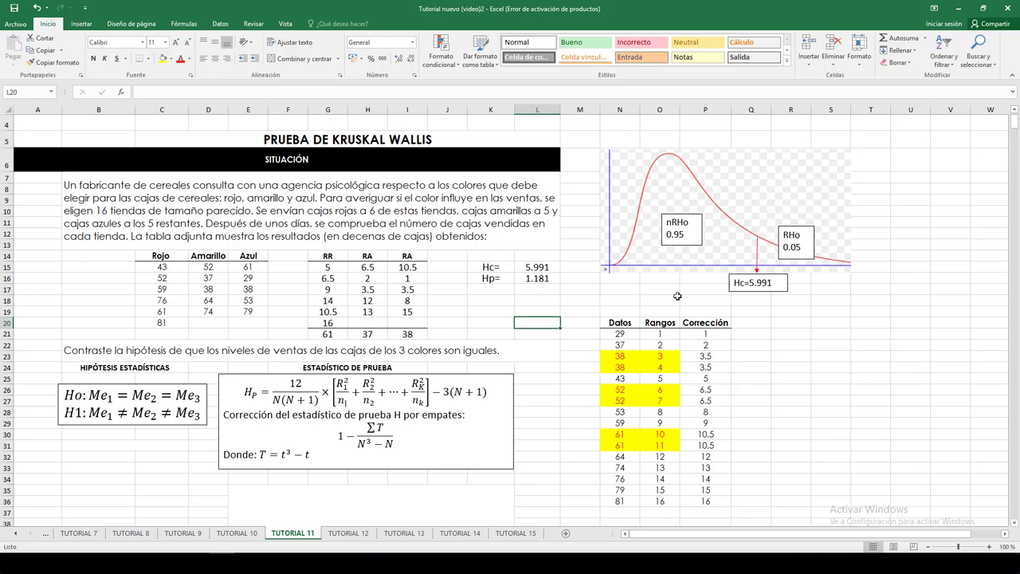
# Step: Draw a vertical arrow about 1.38 cm long beneath the nRHo region, pointing up to the curve's horizontal axis
pyautogui.click(83, 24)
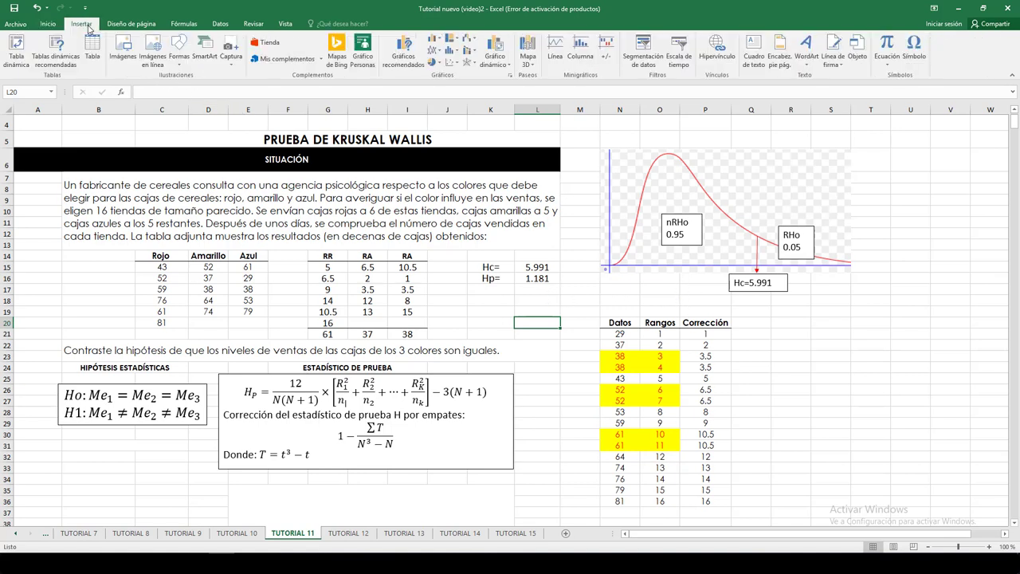
pyautogui.click(179, 49)
pyautogui.click(196, 87)
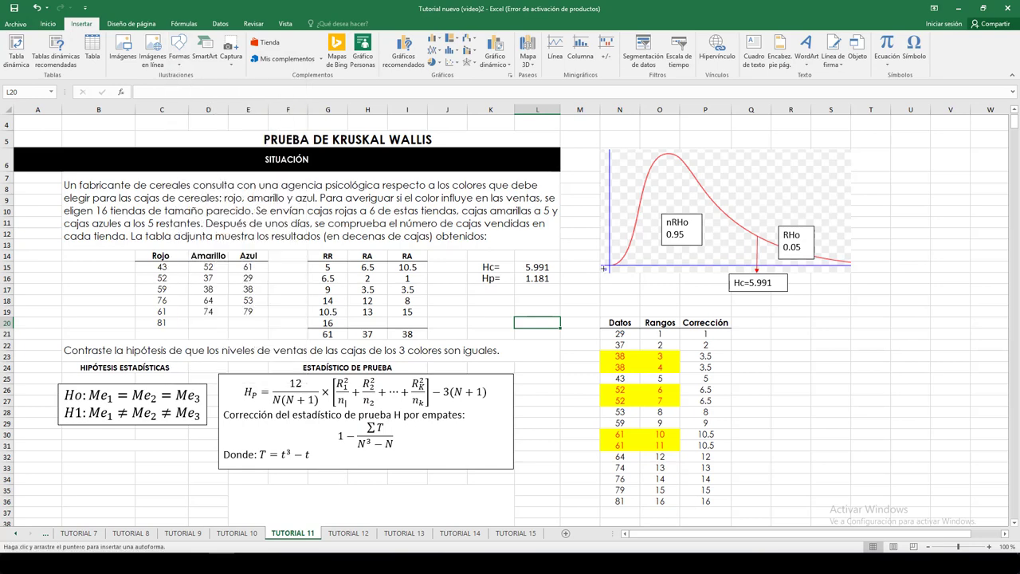
pyautogui.moveTo(680, 292); pyautogui.dragTo(681, 265)
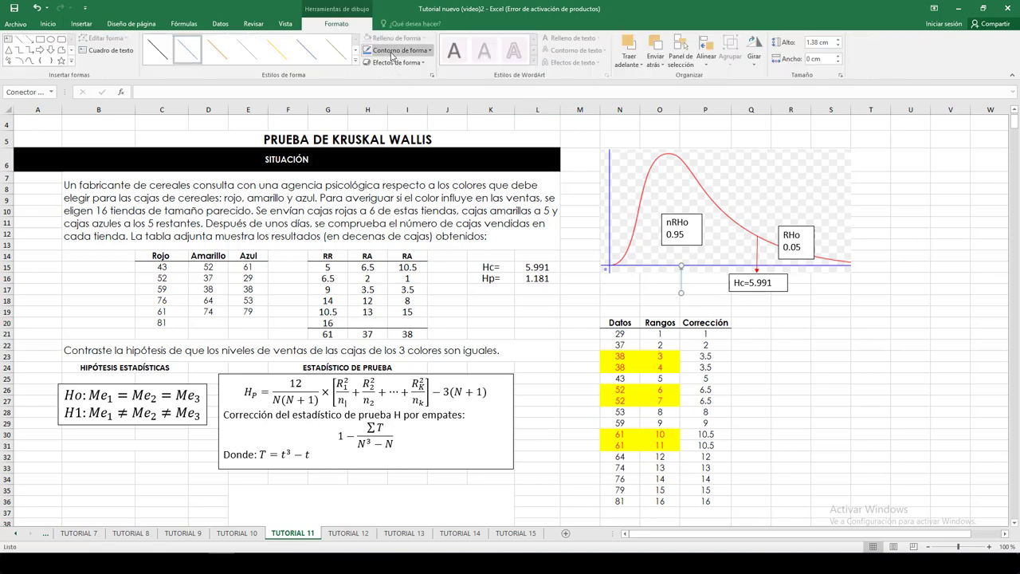
# Step: Thicken the outline of the new arrow under the nRHo region and colour it red
pyautogui.click(396, 50)
pyautogui.moveTo(385, 185)
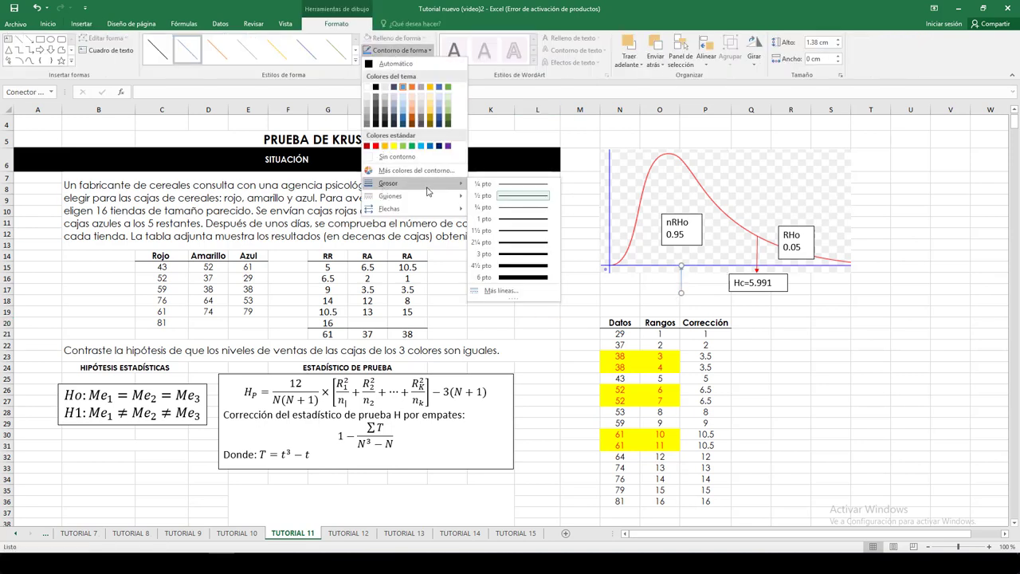
pyautogui.click(510, 237)
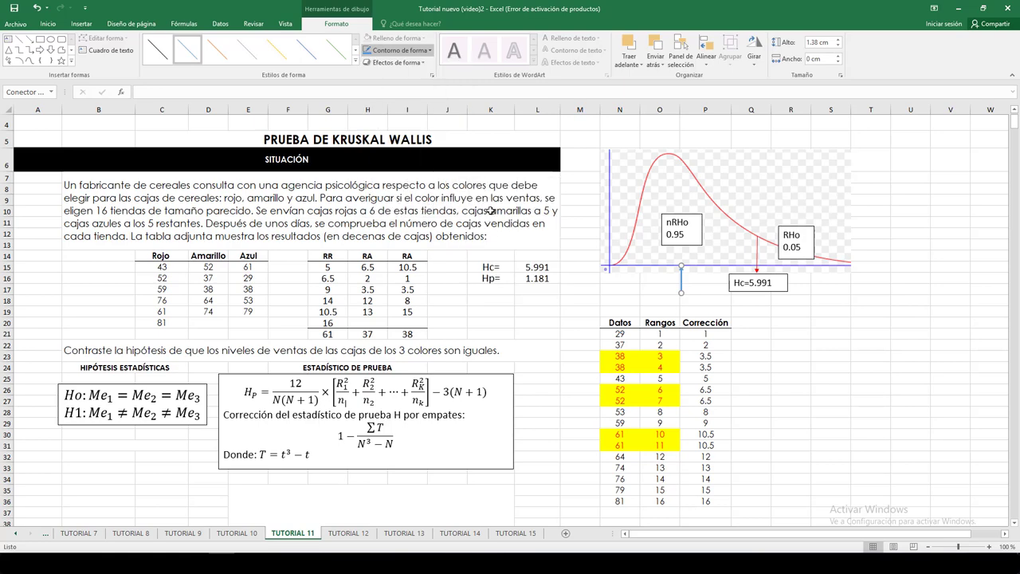
pyautogui.click(397, 50)
pyautogui.click(377, 150)
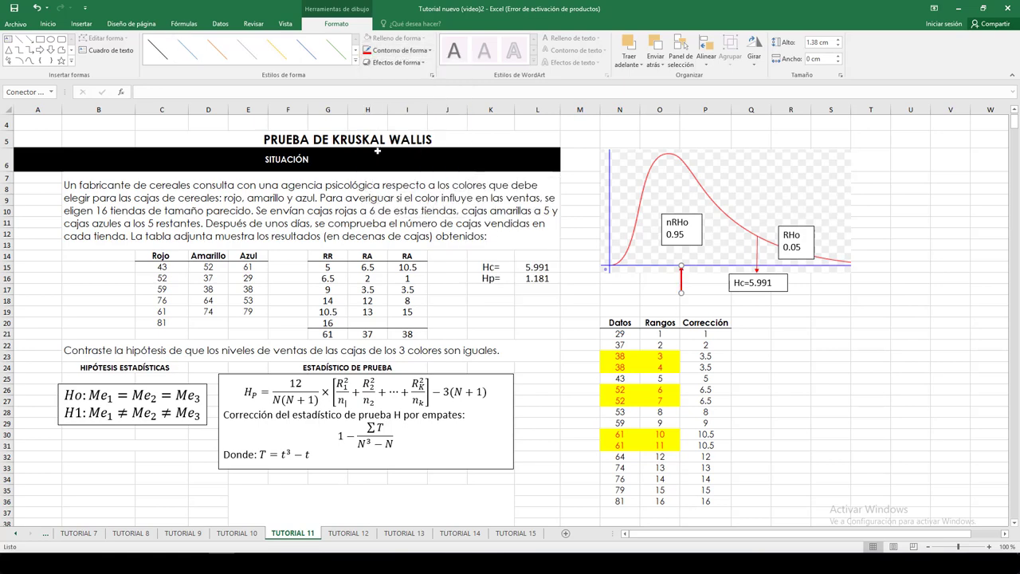
pyautogui.click(835, 381)
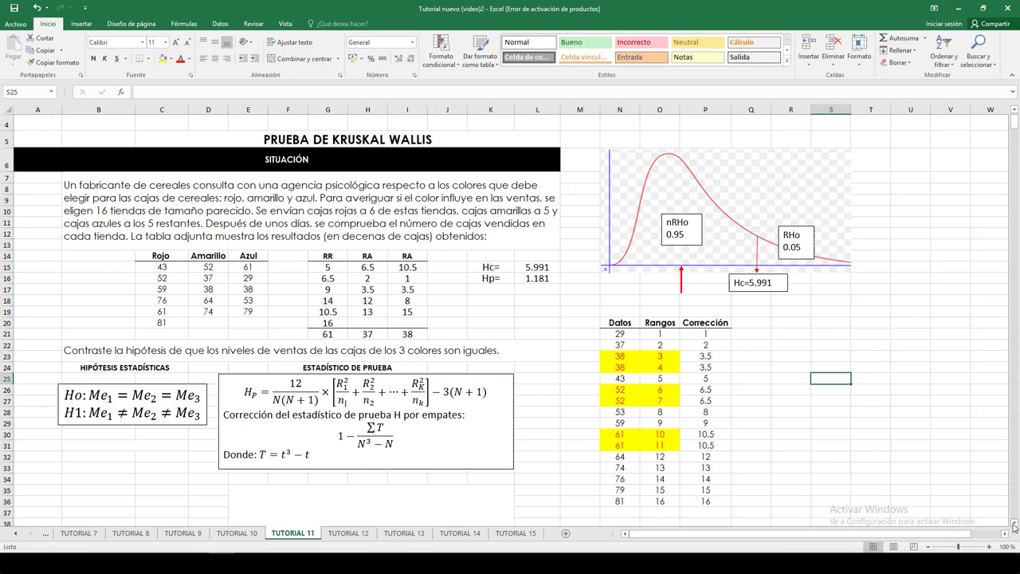
pyautogui.click(1014, 524)
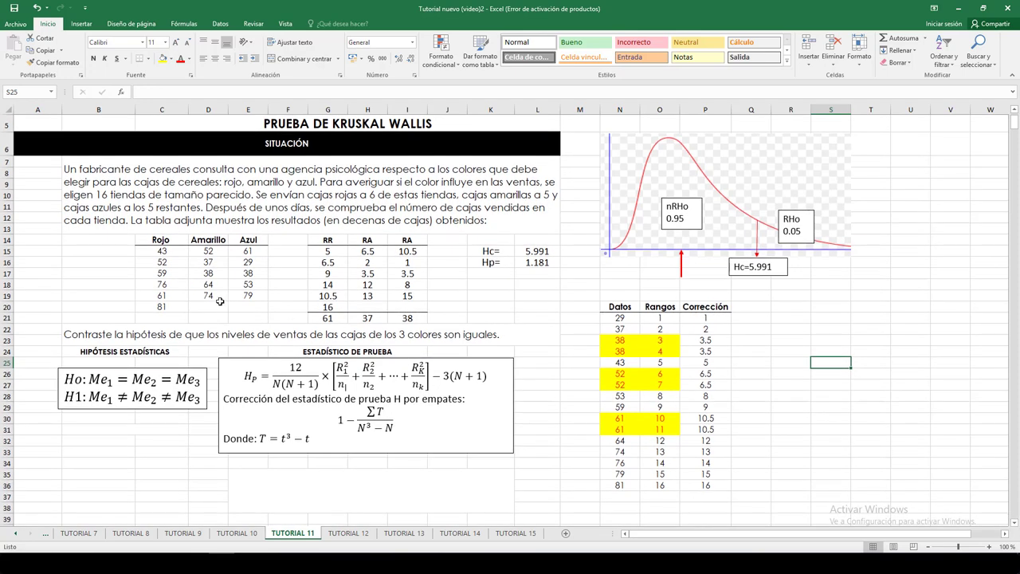